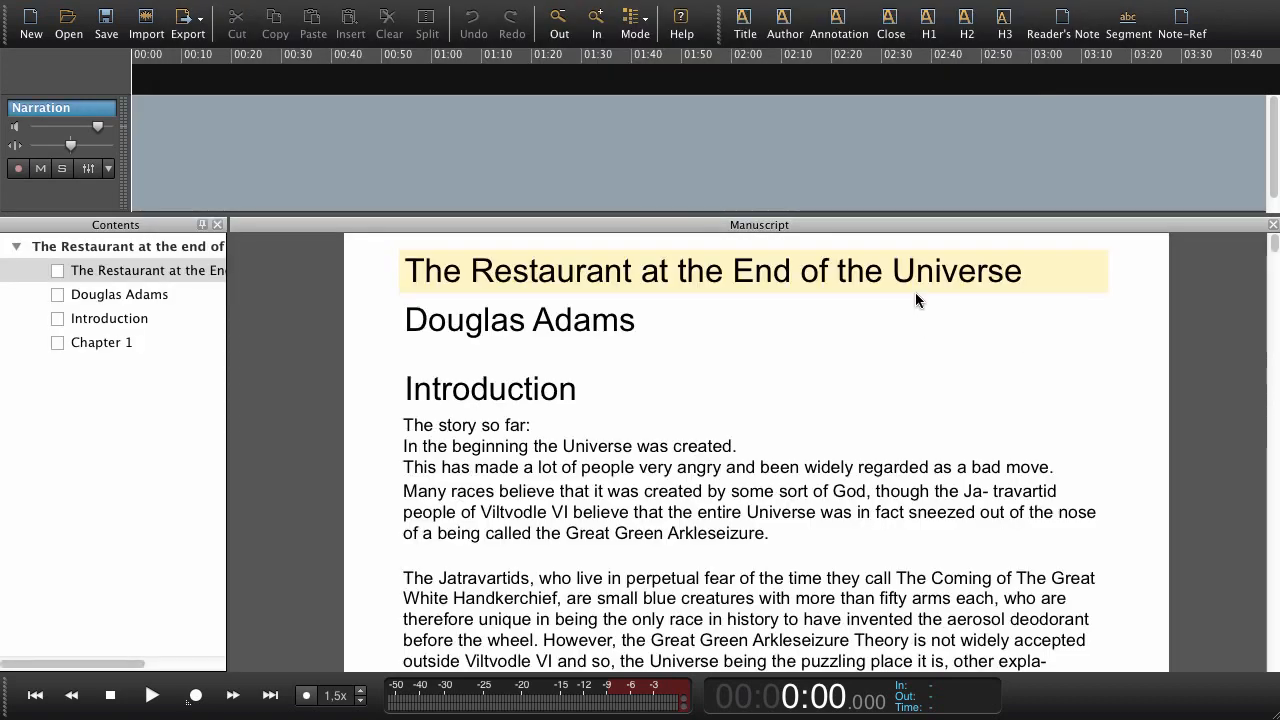
Step through the manuscript sections from the title to the Jatravartids paragraph and return to the title.
left_click(883, 228)
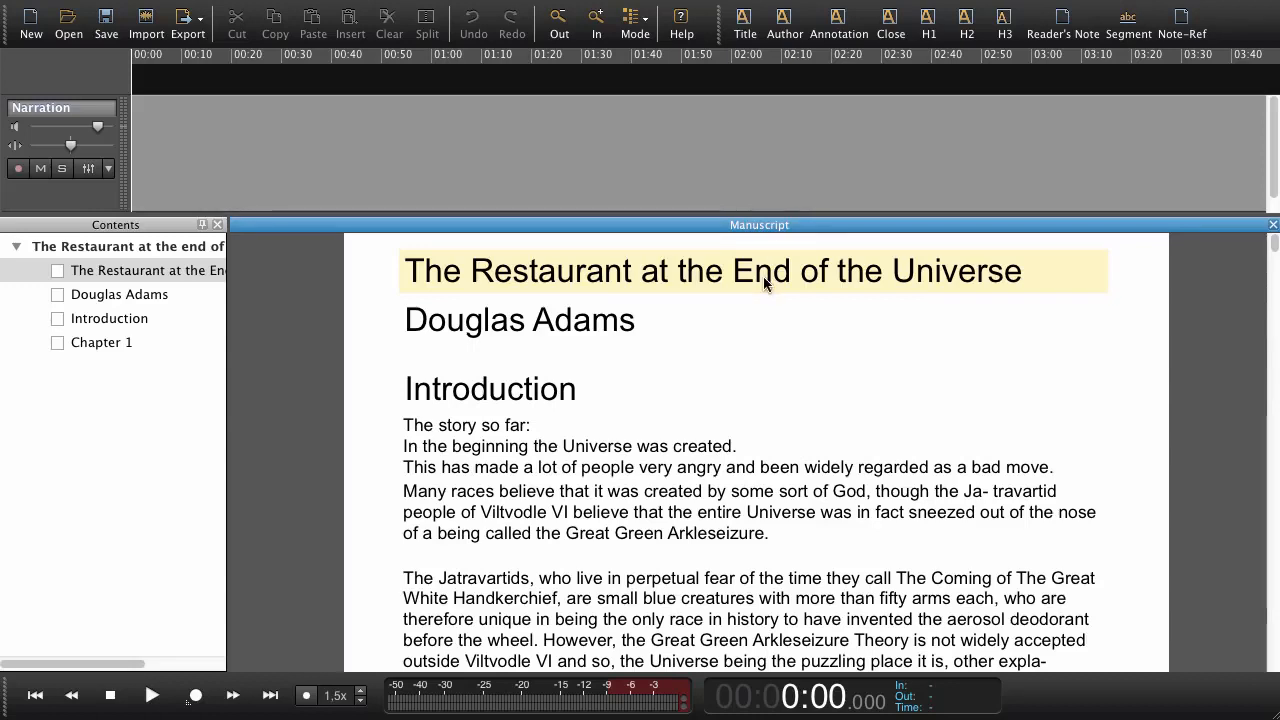
key("Right")
key("Right")
key("Right")
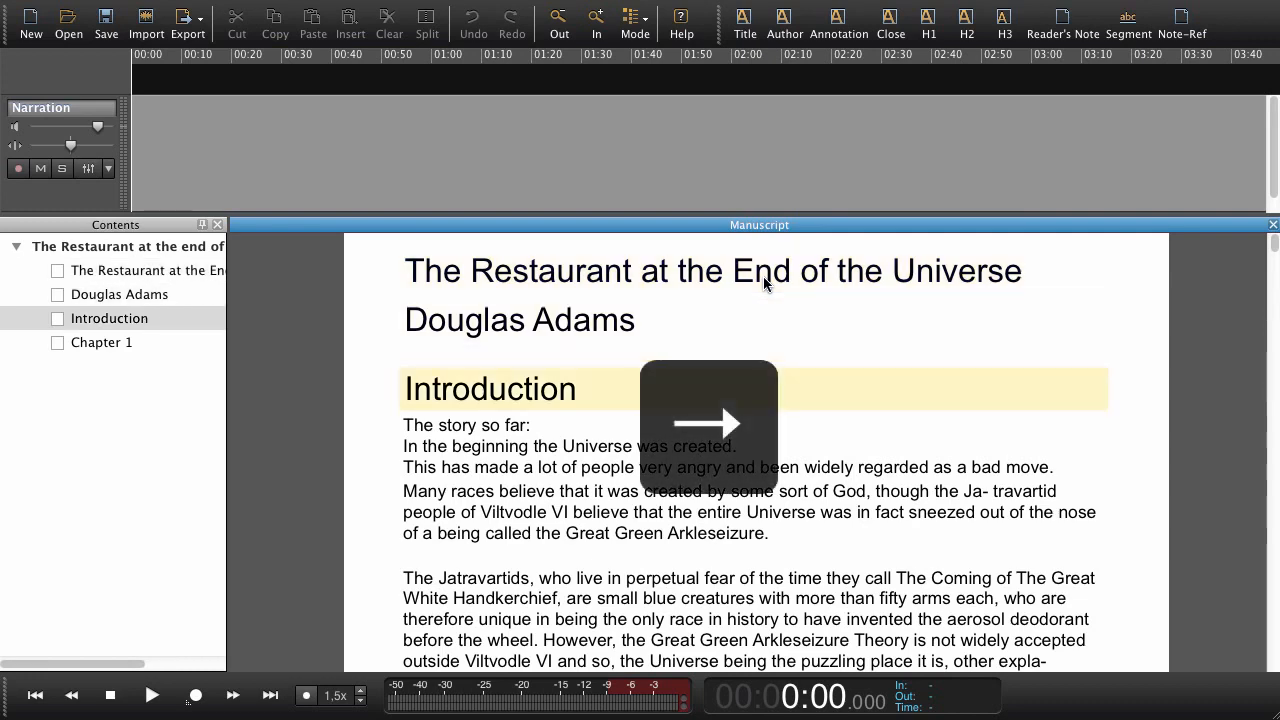
key("Right")
key("Right")
key("Right")
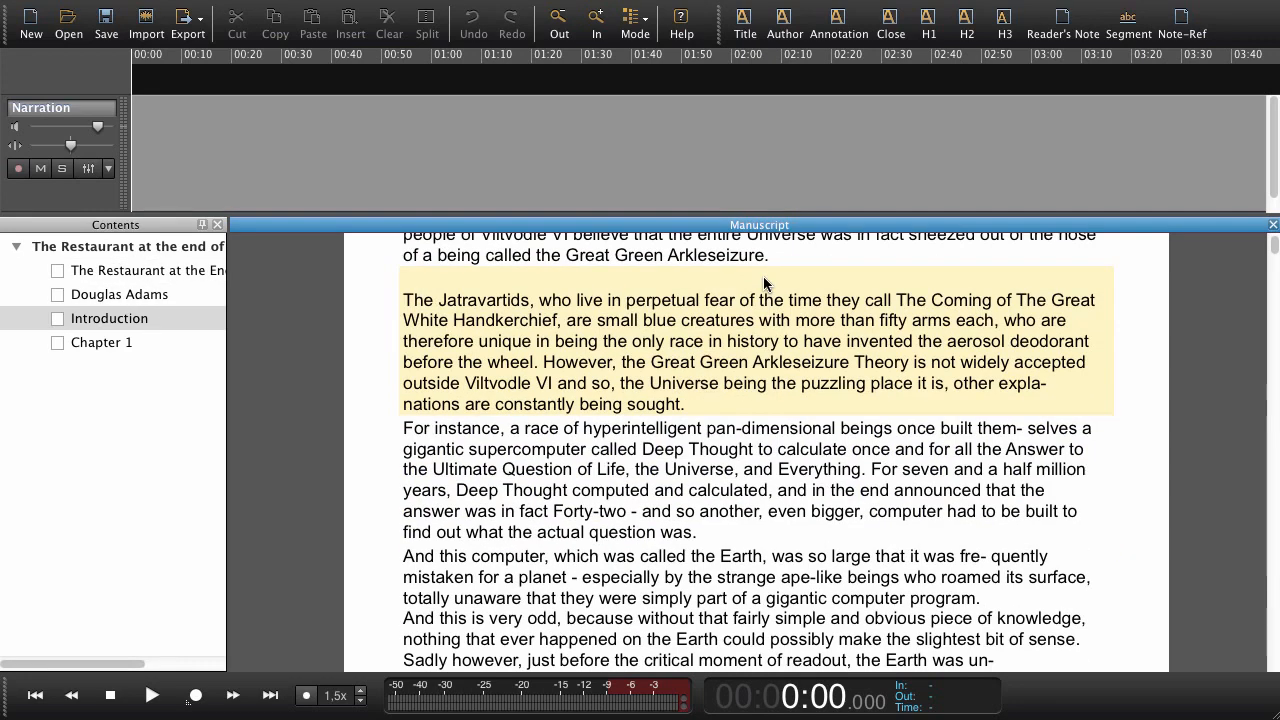
key("Left")
key("Left")
key("Left")
key("Left")
key("Left")
key("Left")
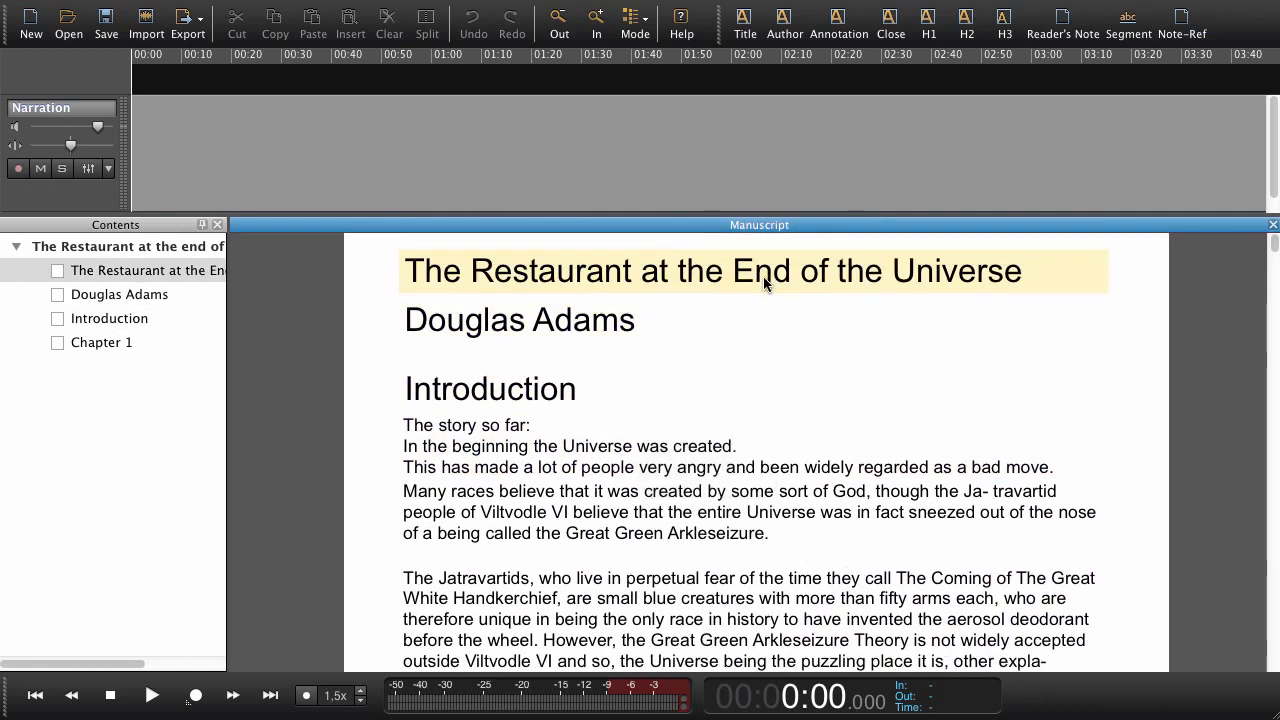
Browse the manuscript by its contents headings from the book title forward to Chapter 1.
left_click(152, 226)
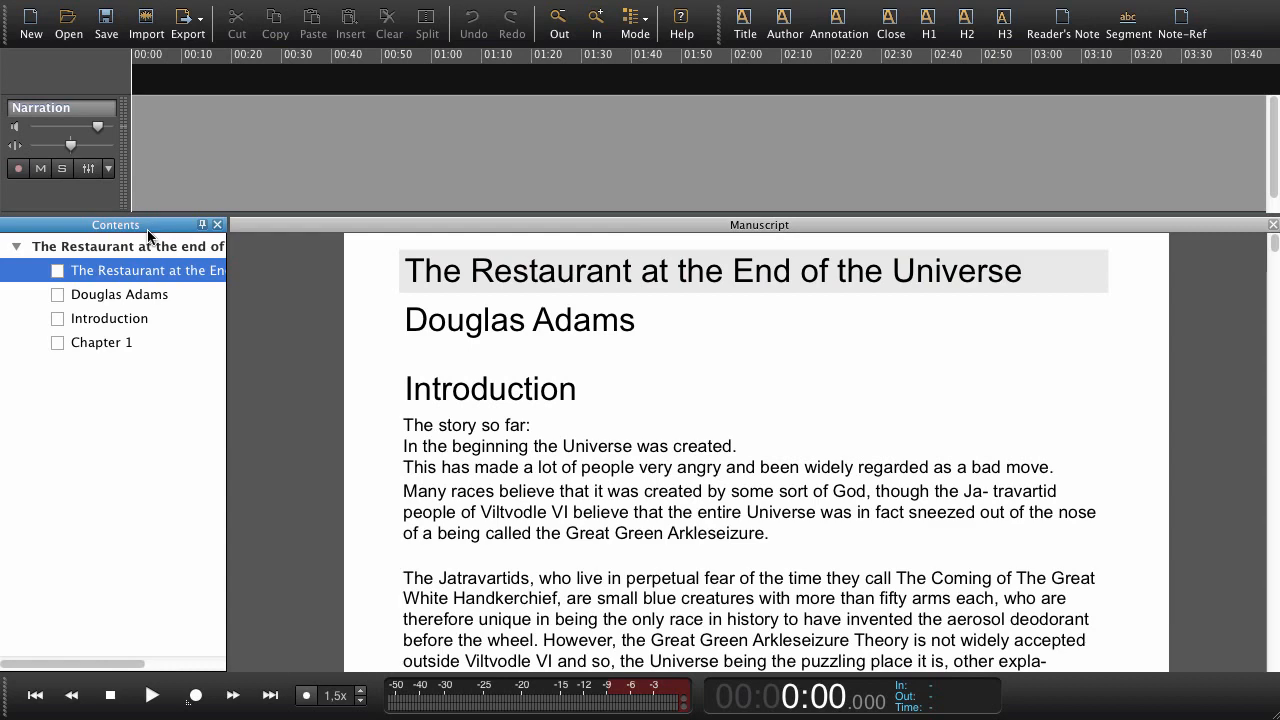
key("Right")
key("Right")
key("Right")
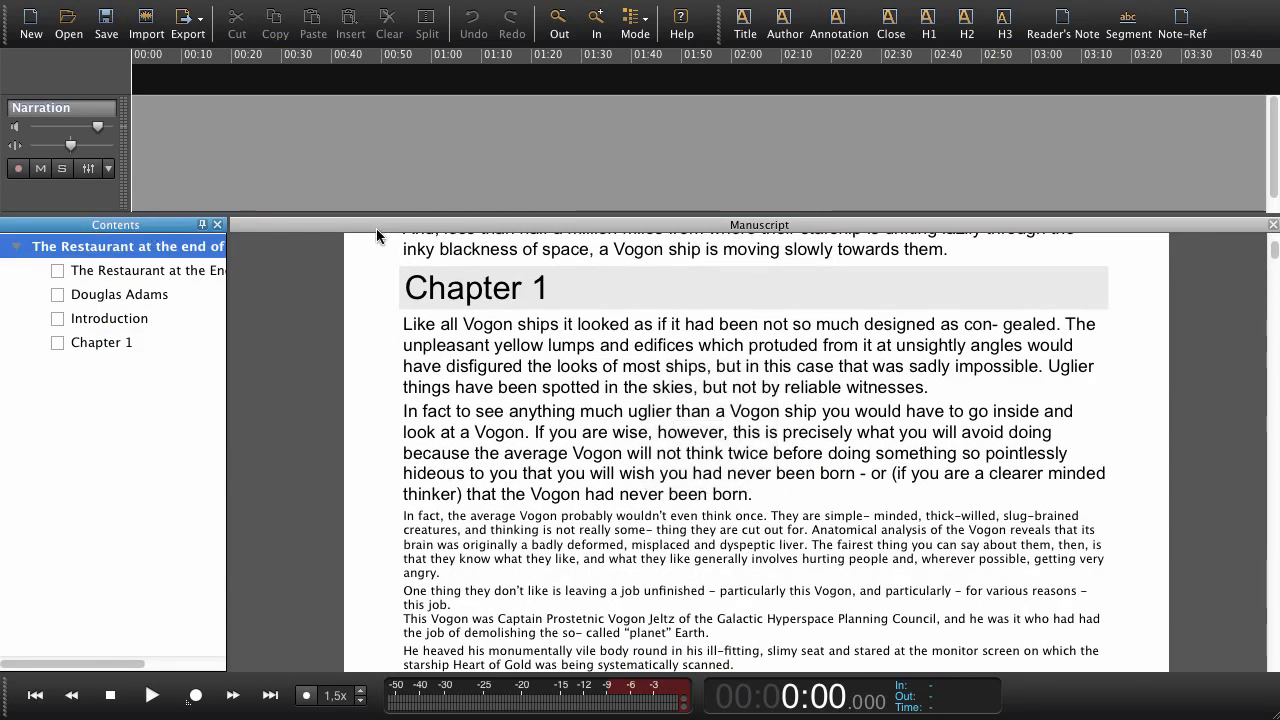
Return to the beginning of the manuscript and select the book title as the current section.
left_click(404, 224)
scroll(551, 310, "up", 5)
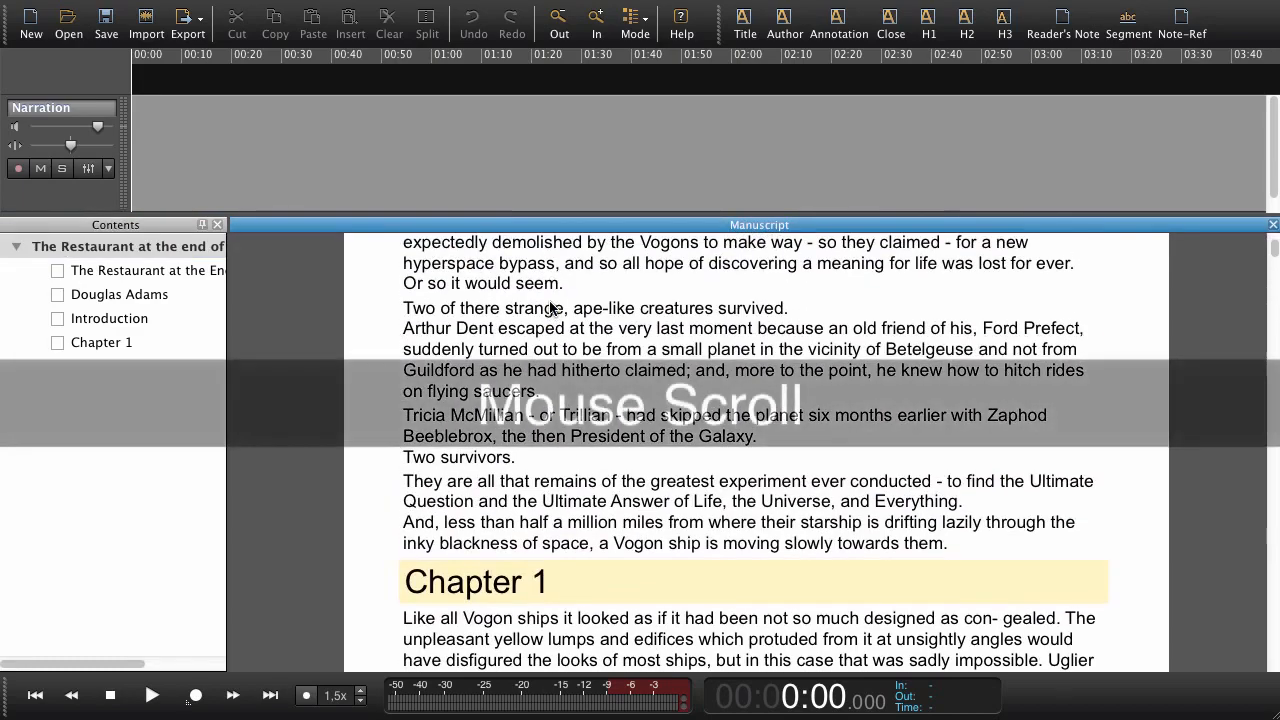
scroll(551, 310, "up", 10)
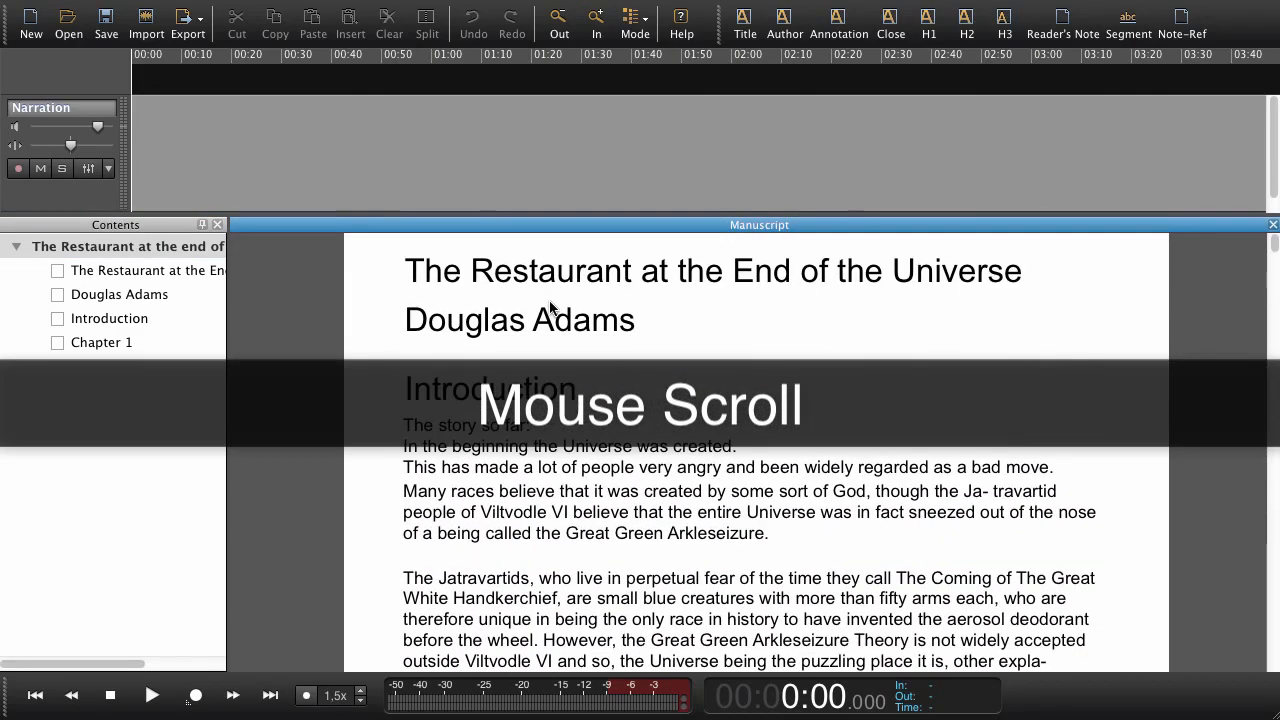
left_click(562, 276)
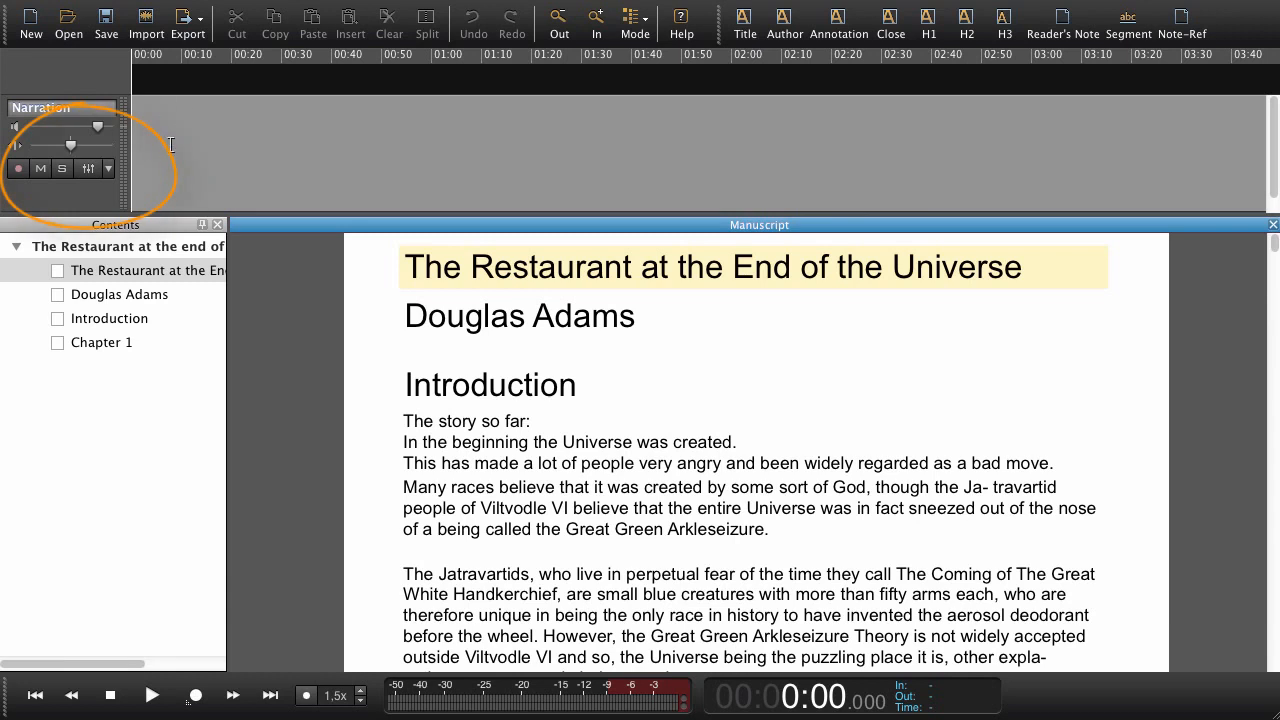
Arm the Narration track and start recording at the book title in the manuscript.
left_click(19, 169)
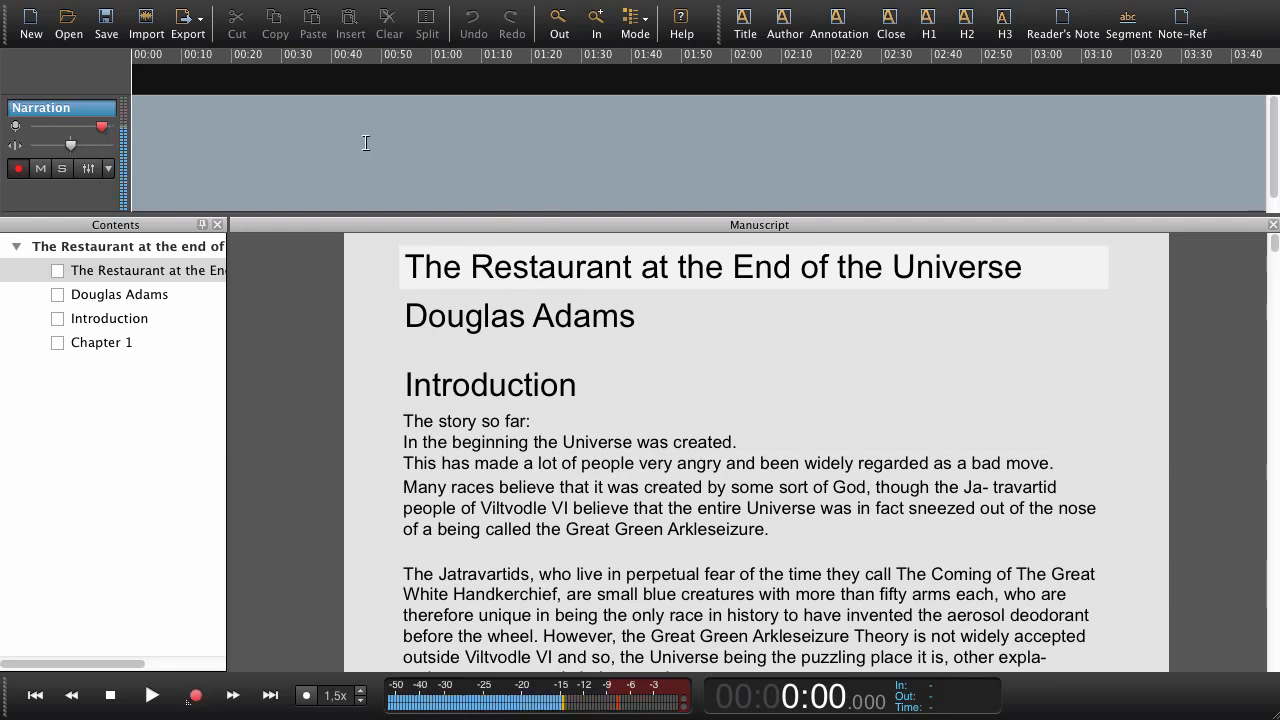
left_click(602, 225)
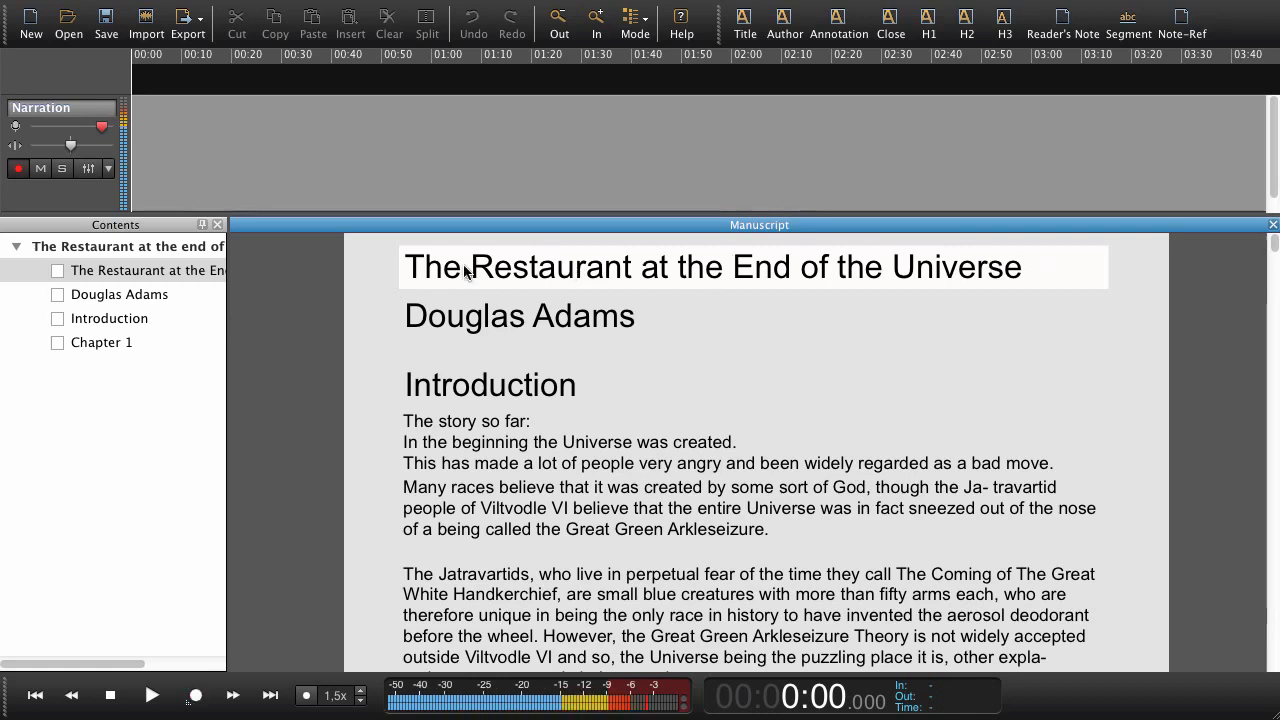
key("Right")
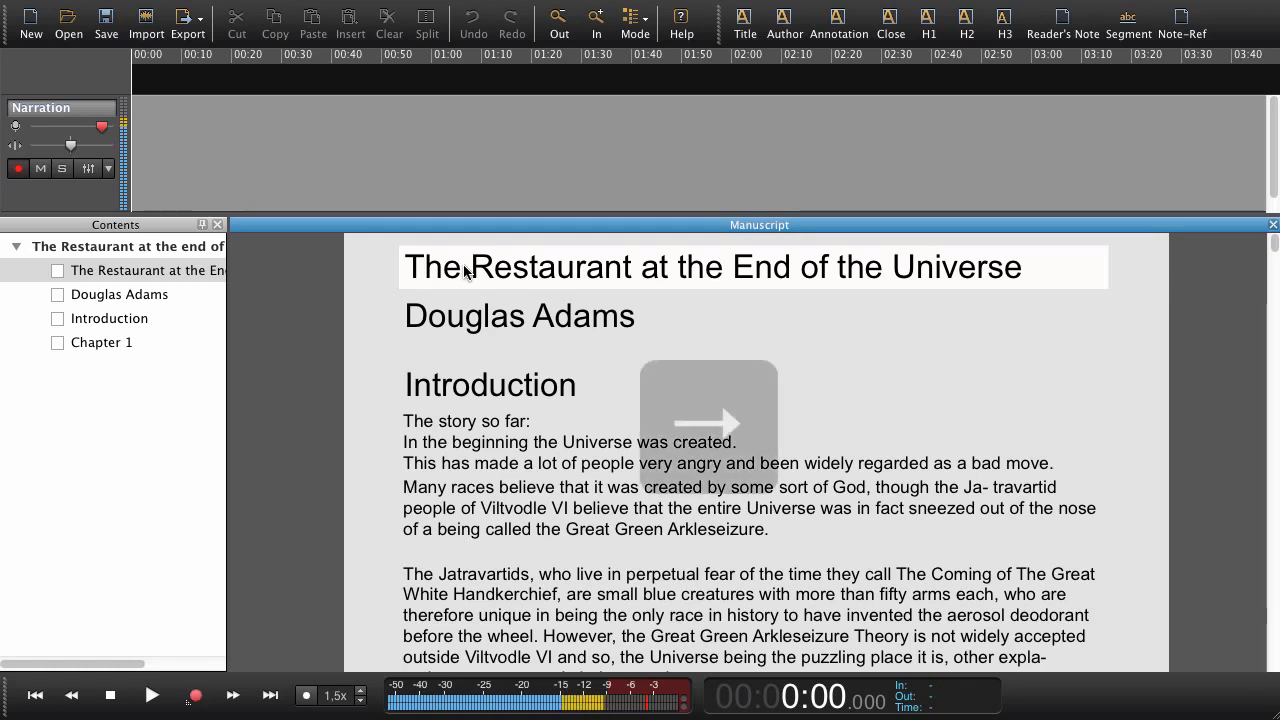
key("Right")
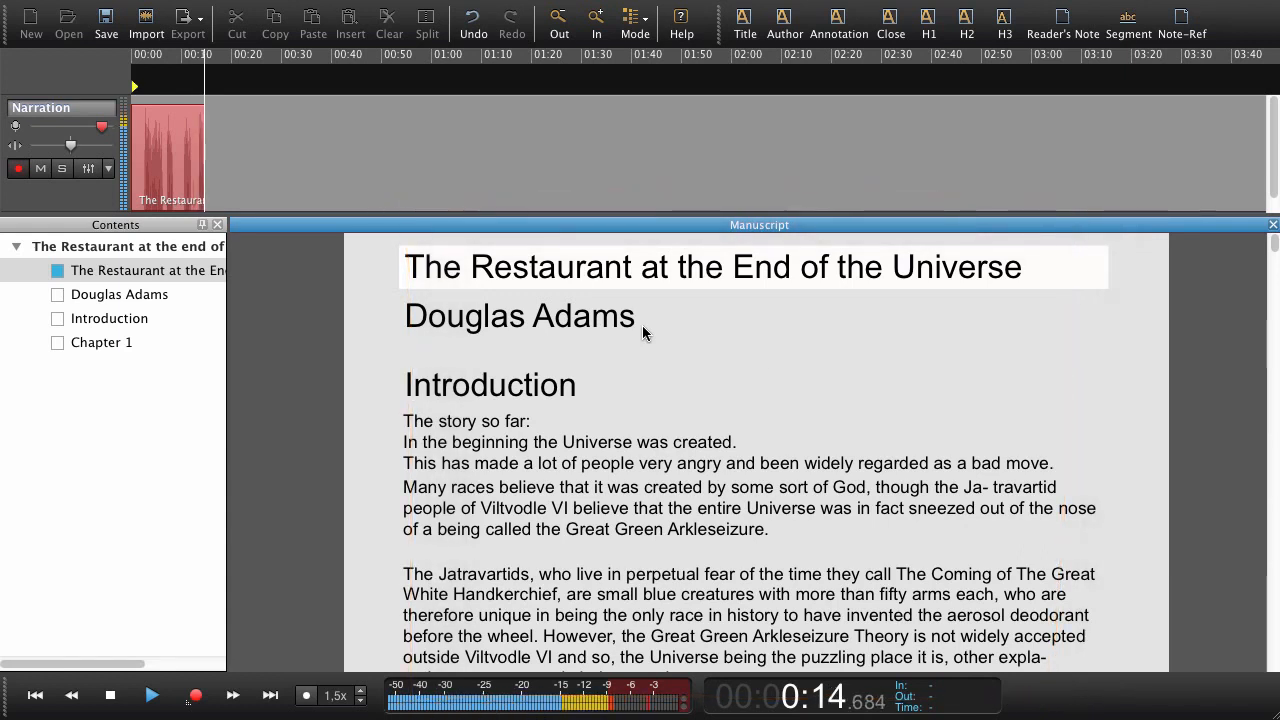
Record the author line, the Introduction heading and its paragraphs through the Jatravartids one, advancing the manuscript with the reading, and stop recording.
key("Right")
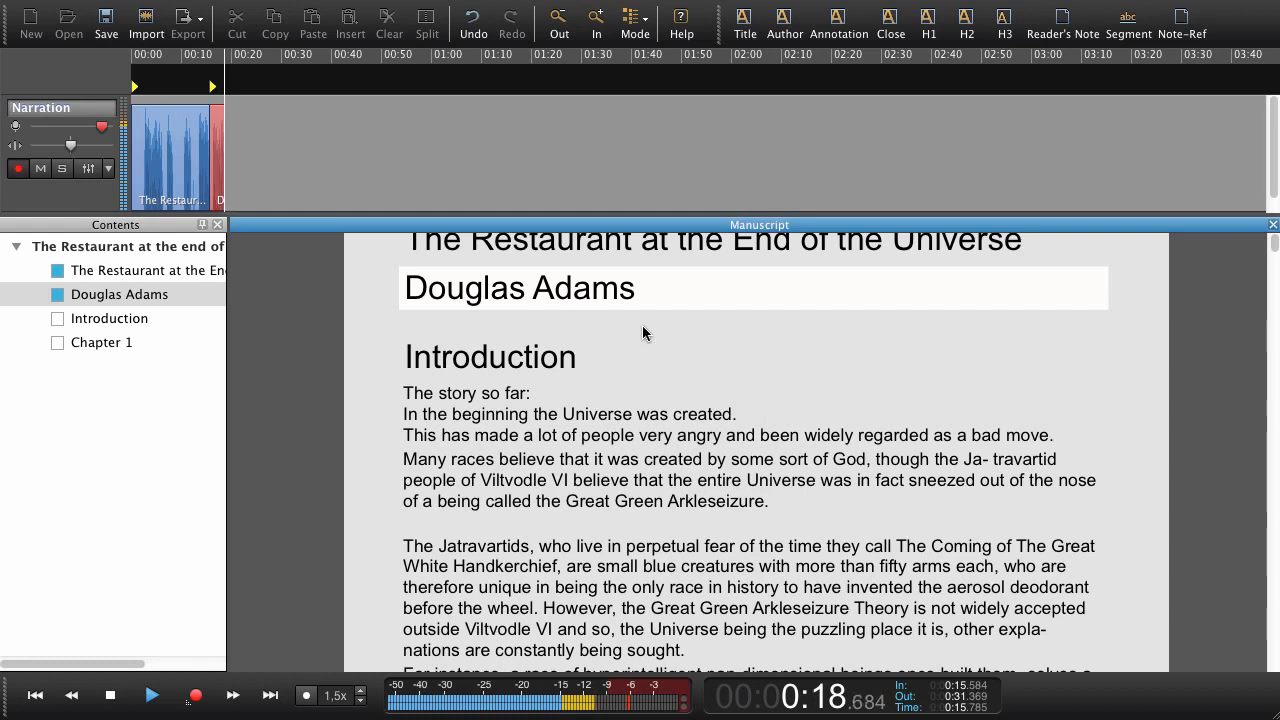
key("Right")
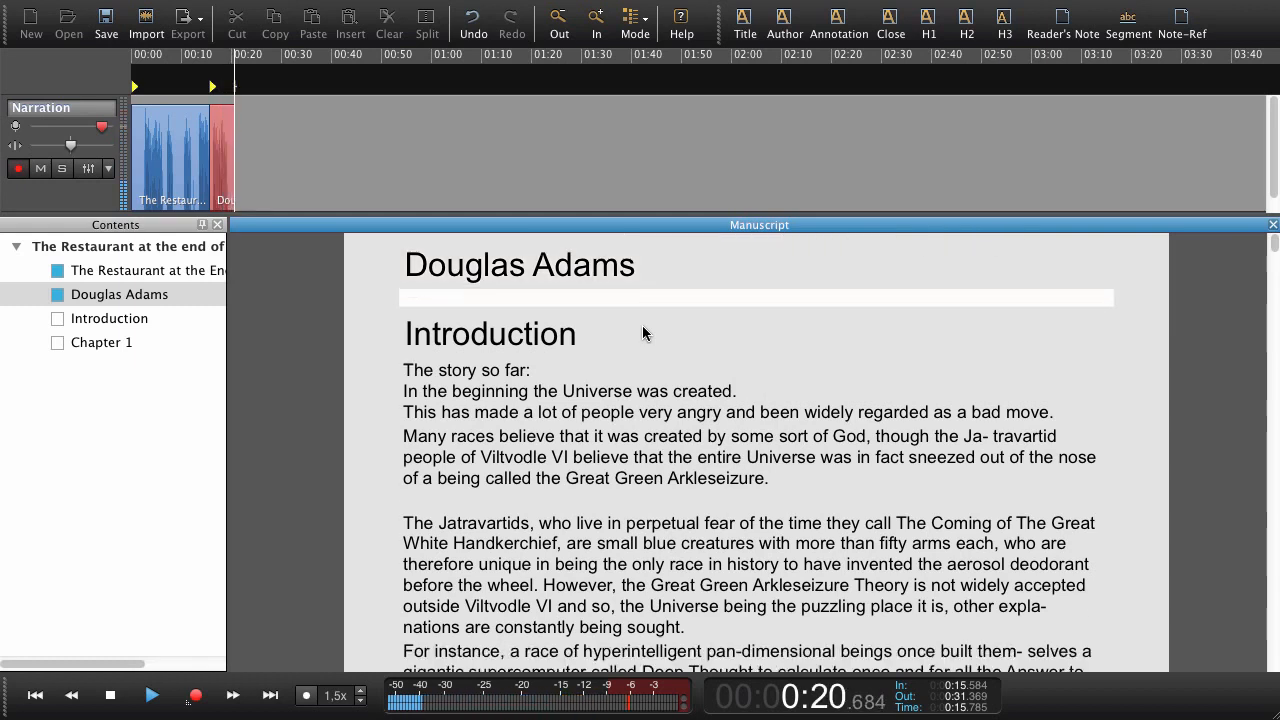
key("Right")
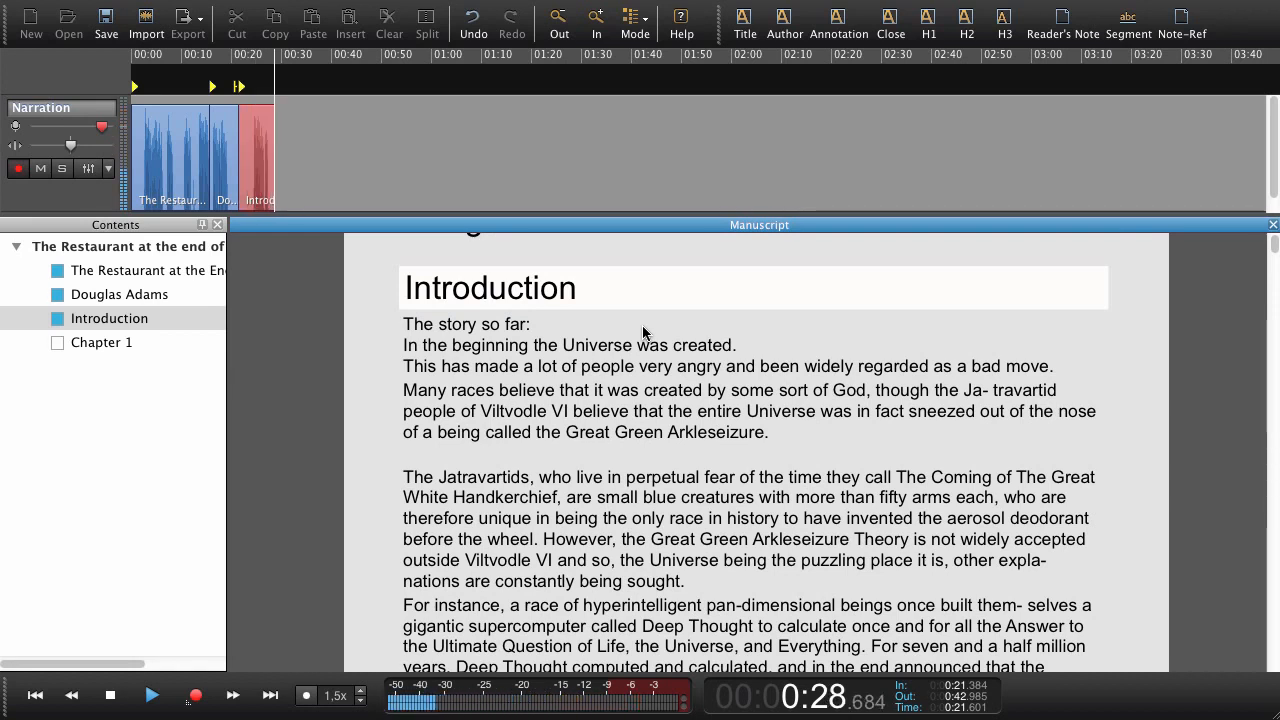
key("Down")
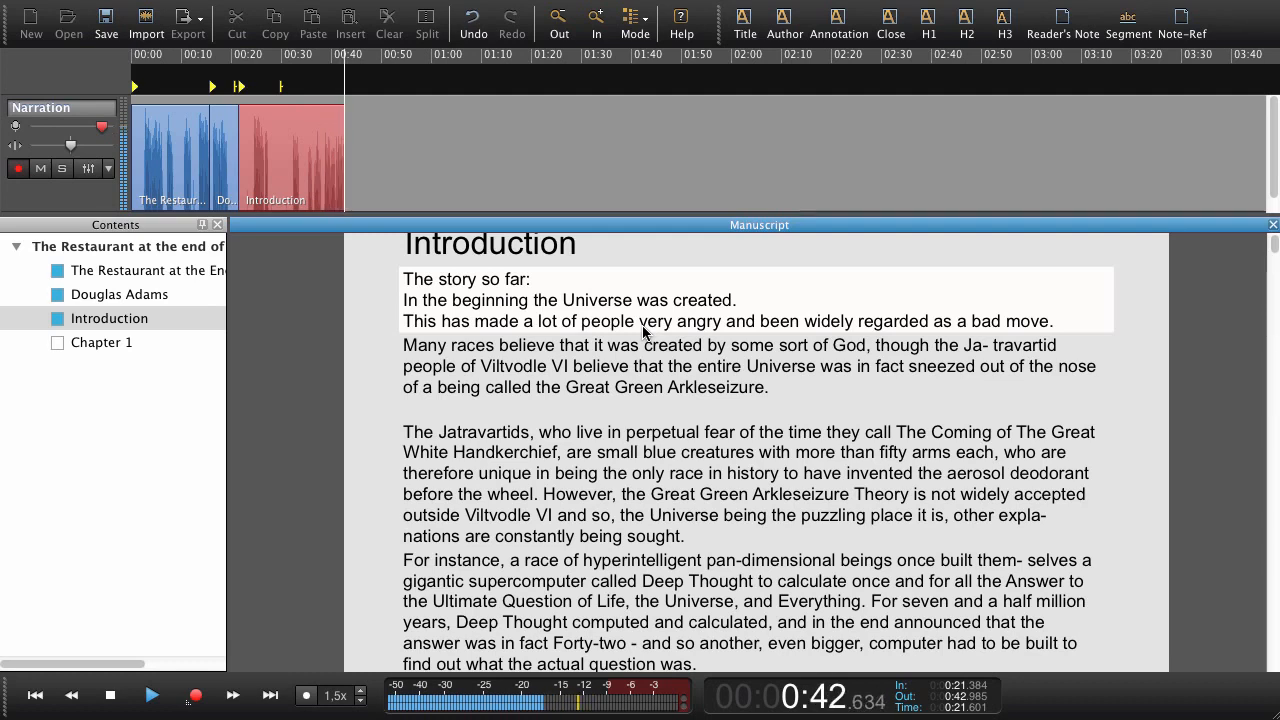
key("Right")
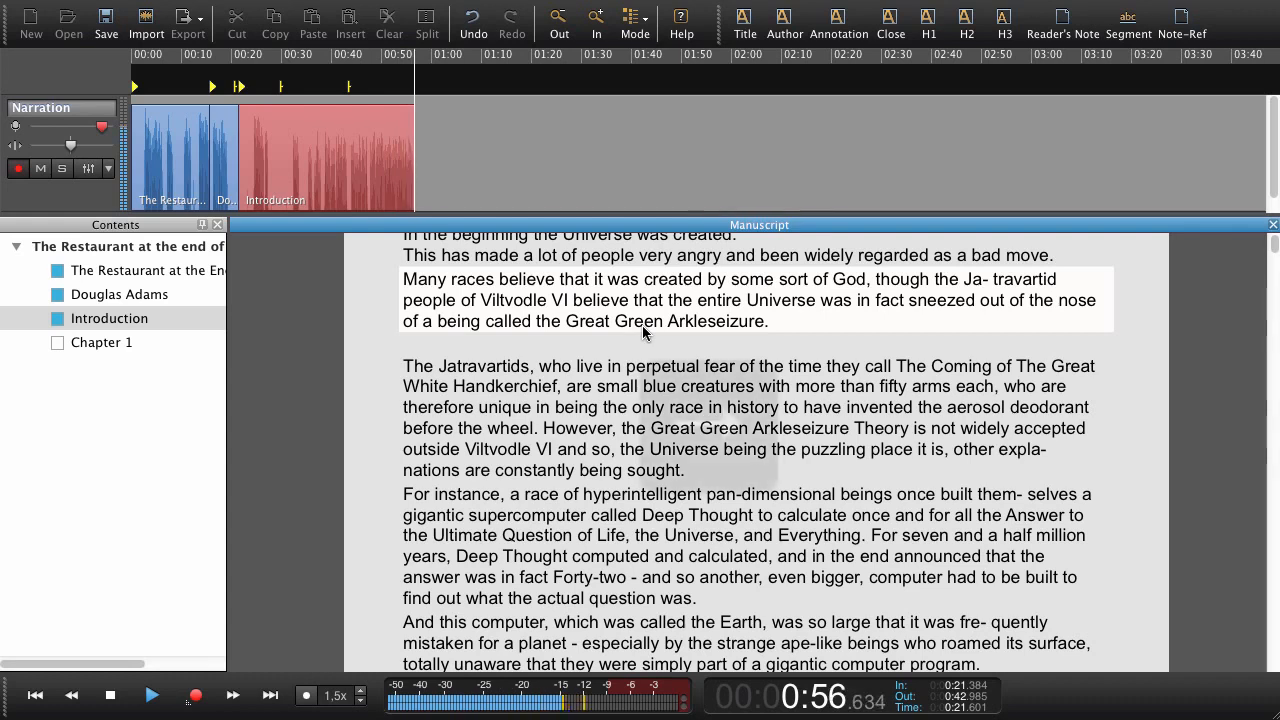
key("Right")
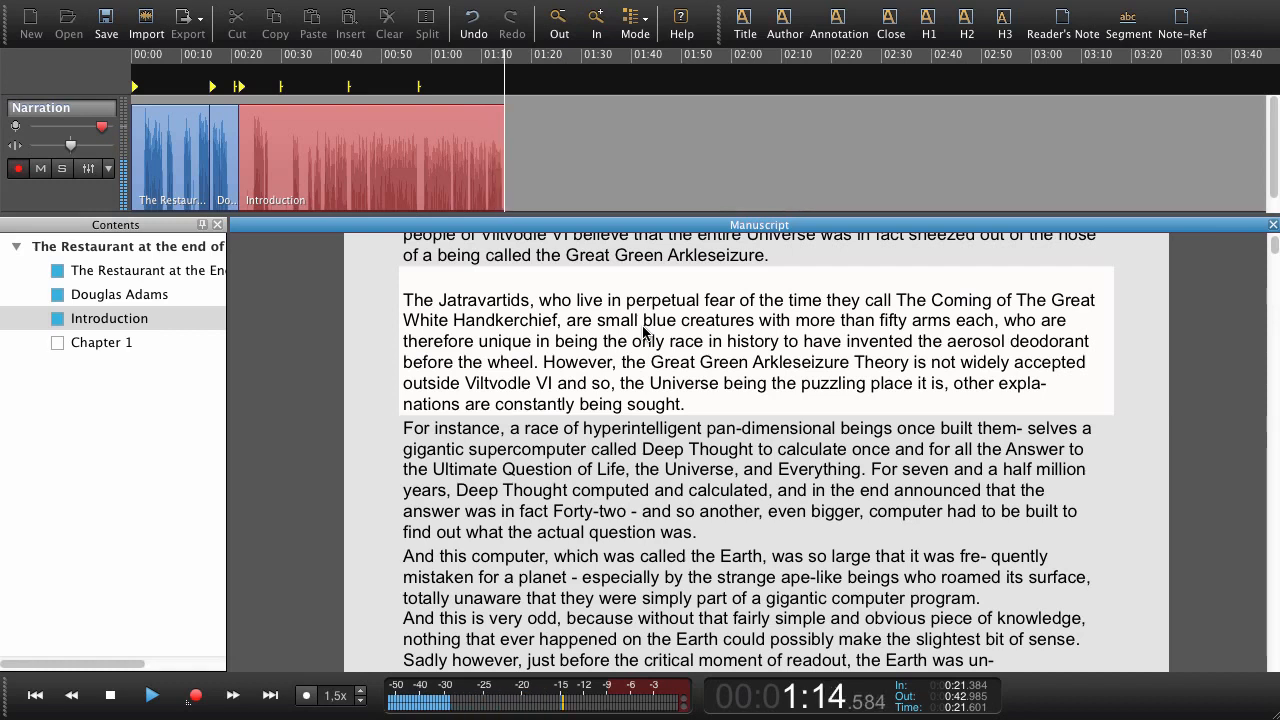
key("Left")
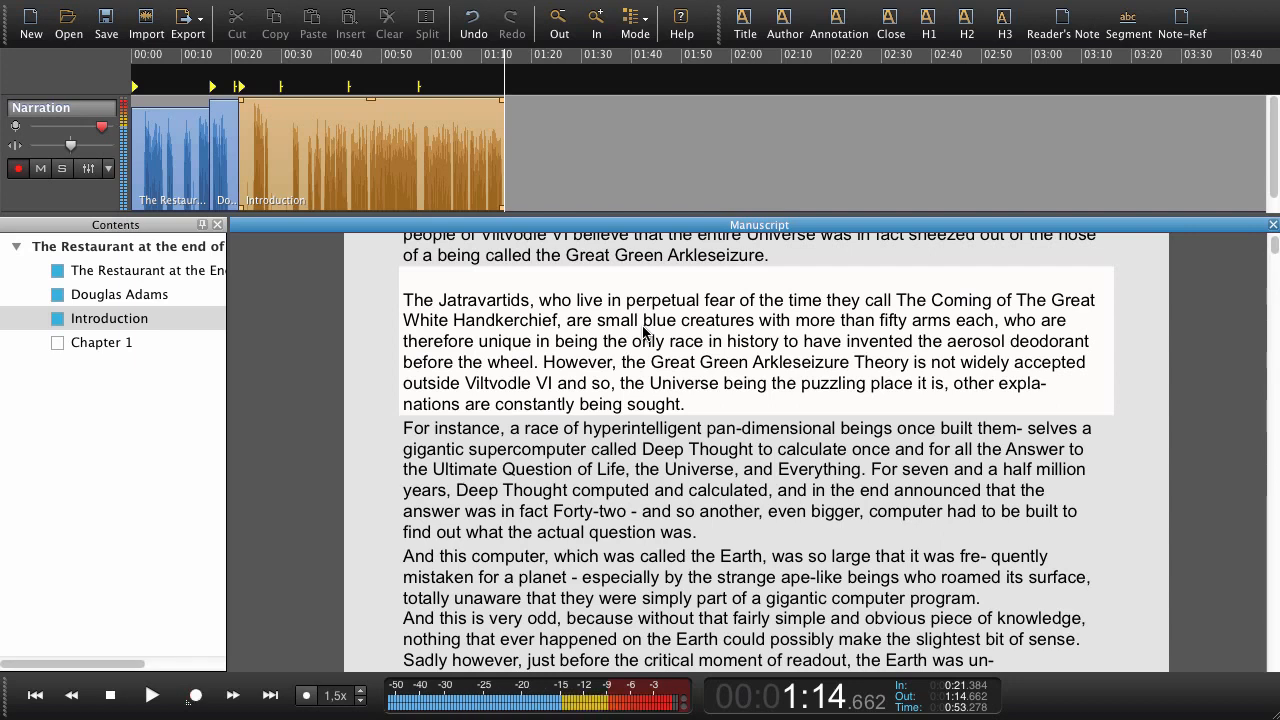
Replay the end of the Introduction recording, stop at about 1:14.6 and resume recording from that point.
key("Left")
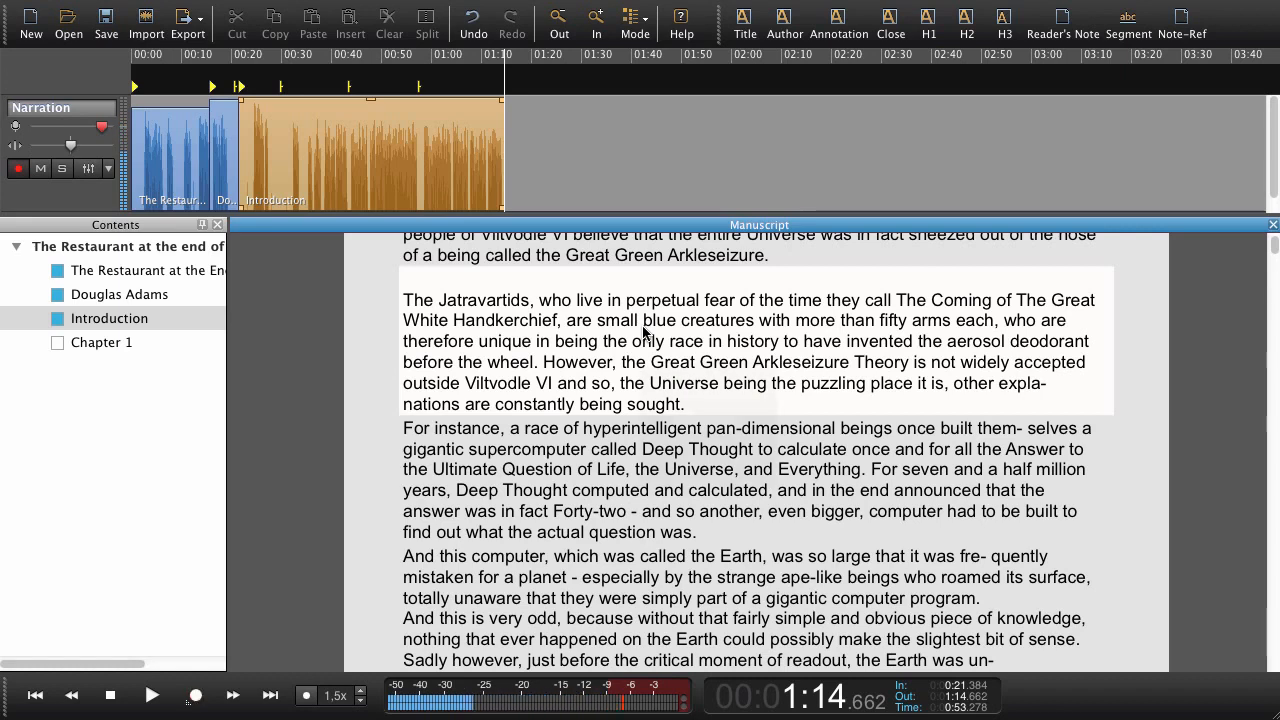
key("Left")
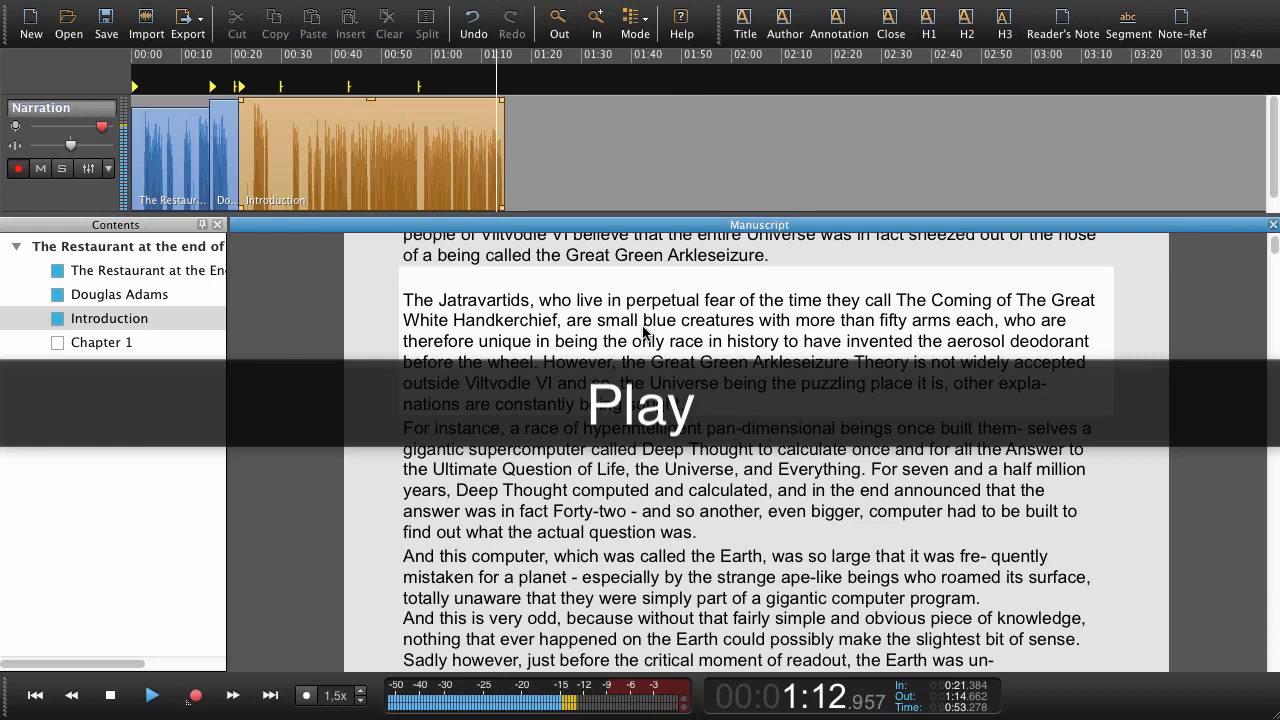
key("space")
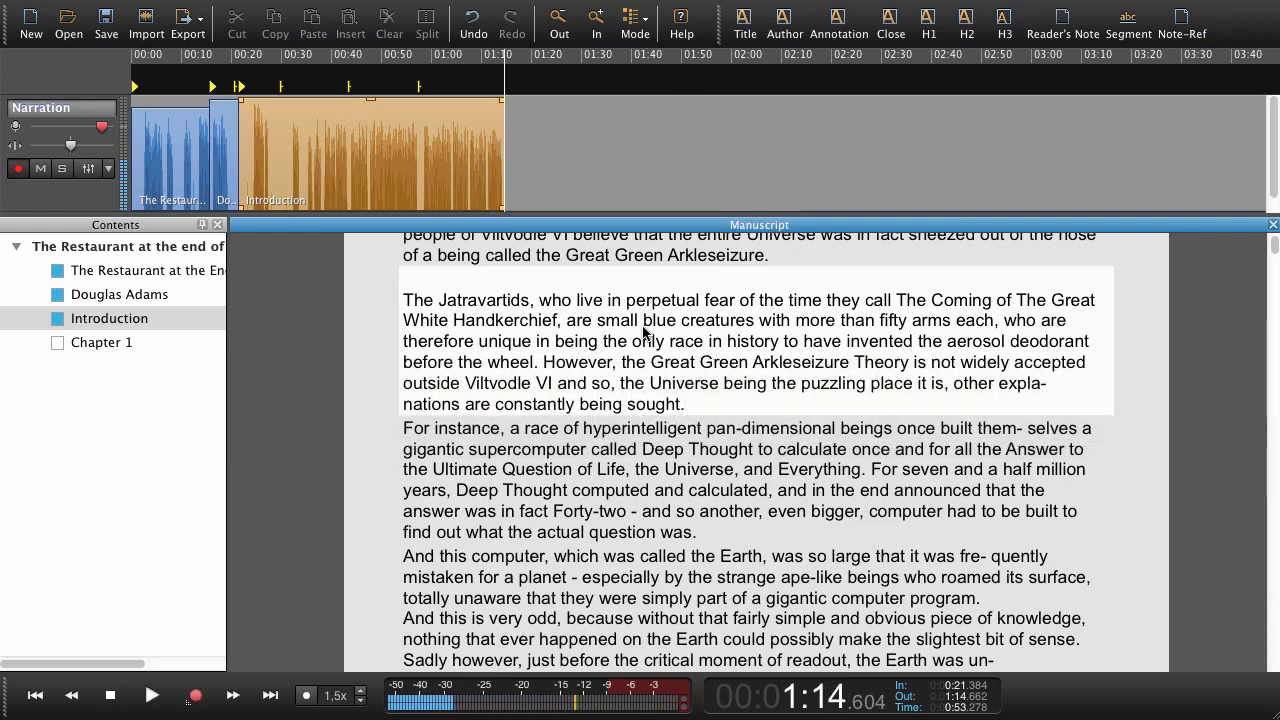
key("r")
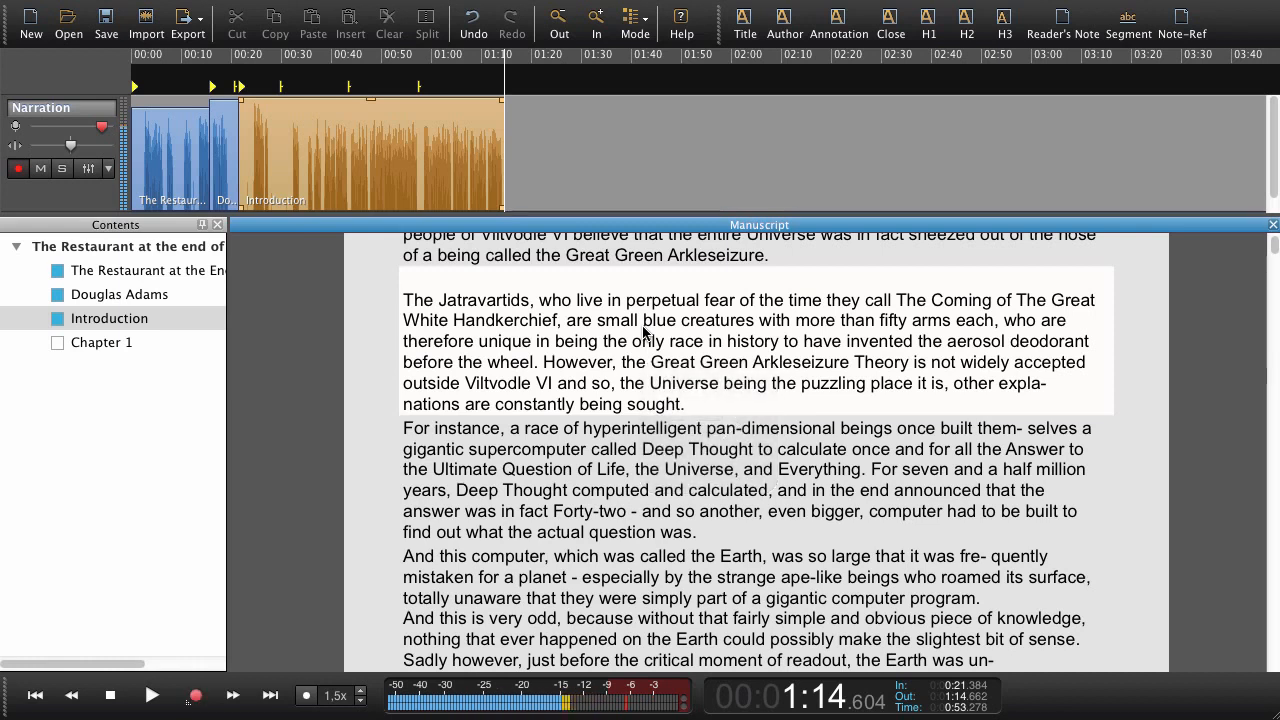
key("Left")
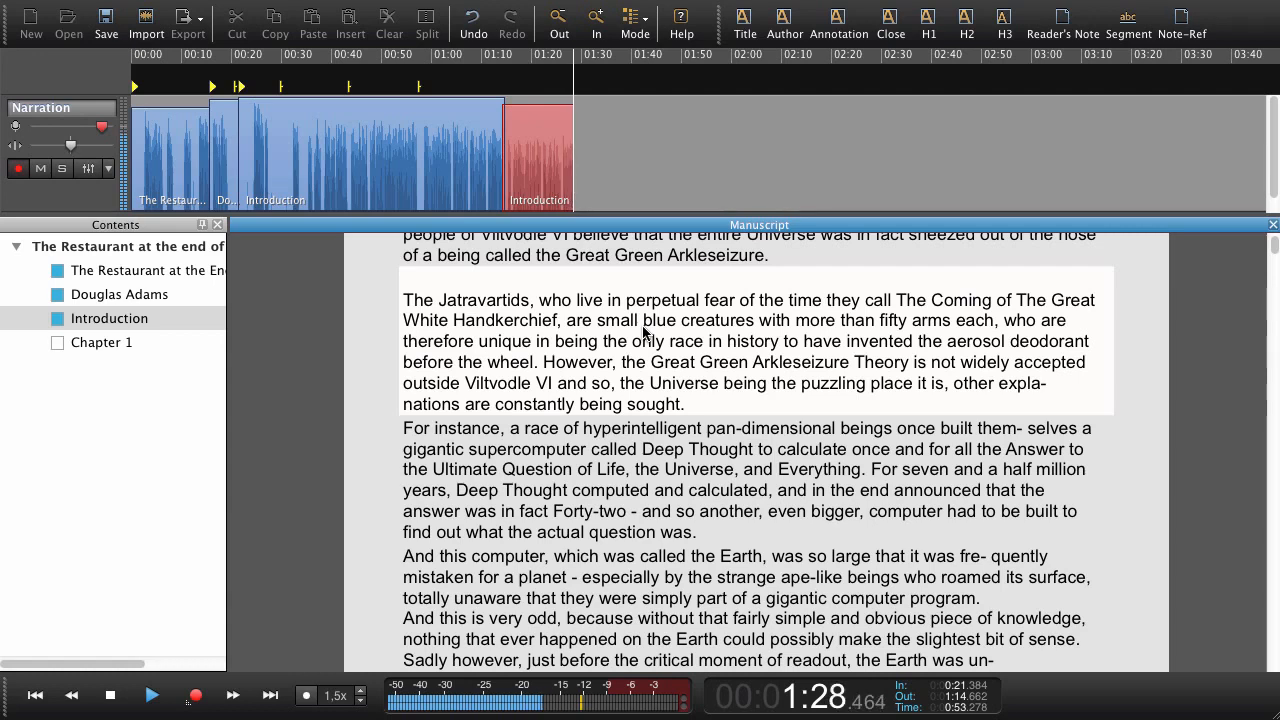
Advance the recording to the "For instance" paragraph, read it and stop recording at 1:52.
key("Right")
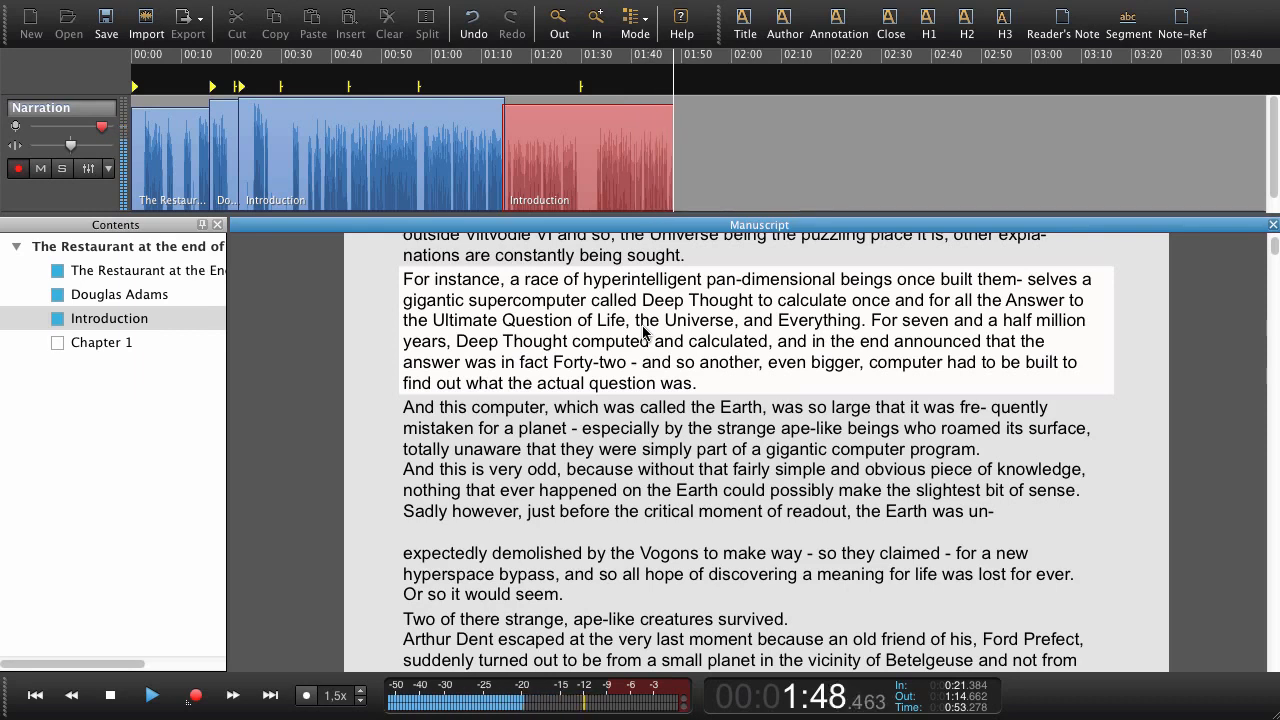
key("Left")
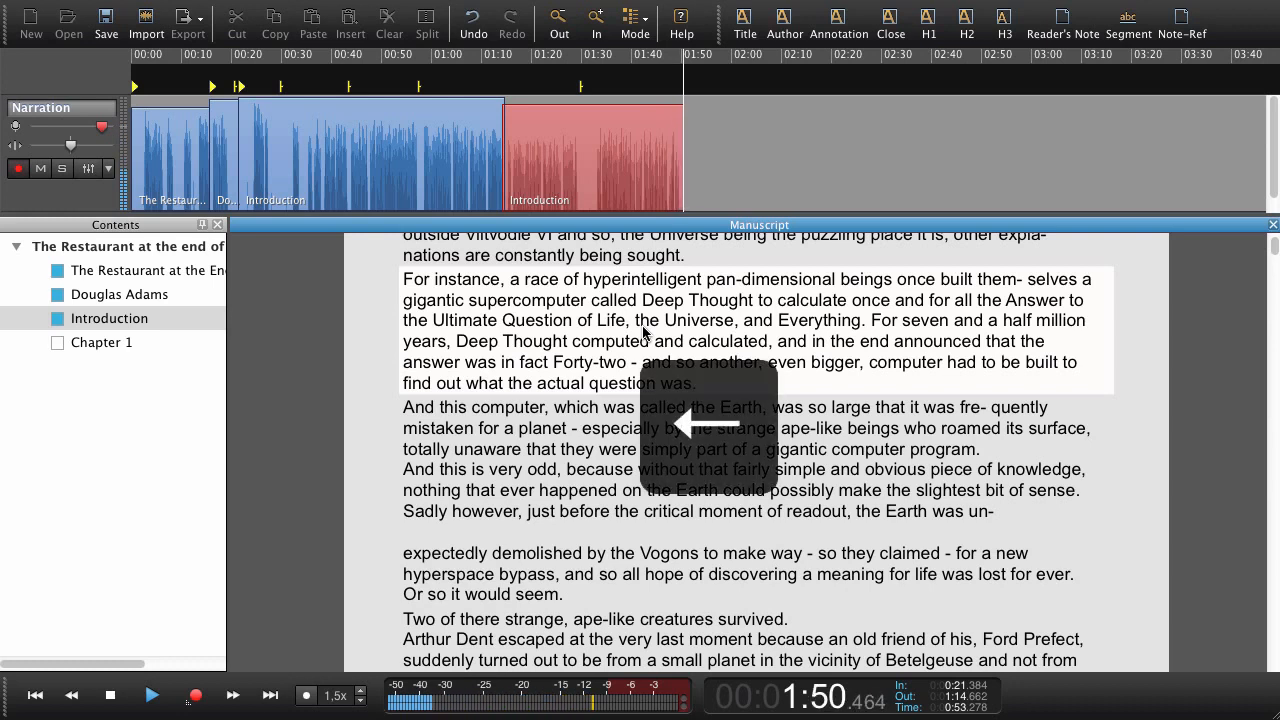
key("Left")
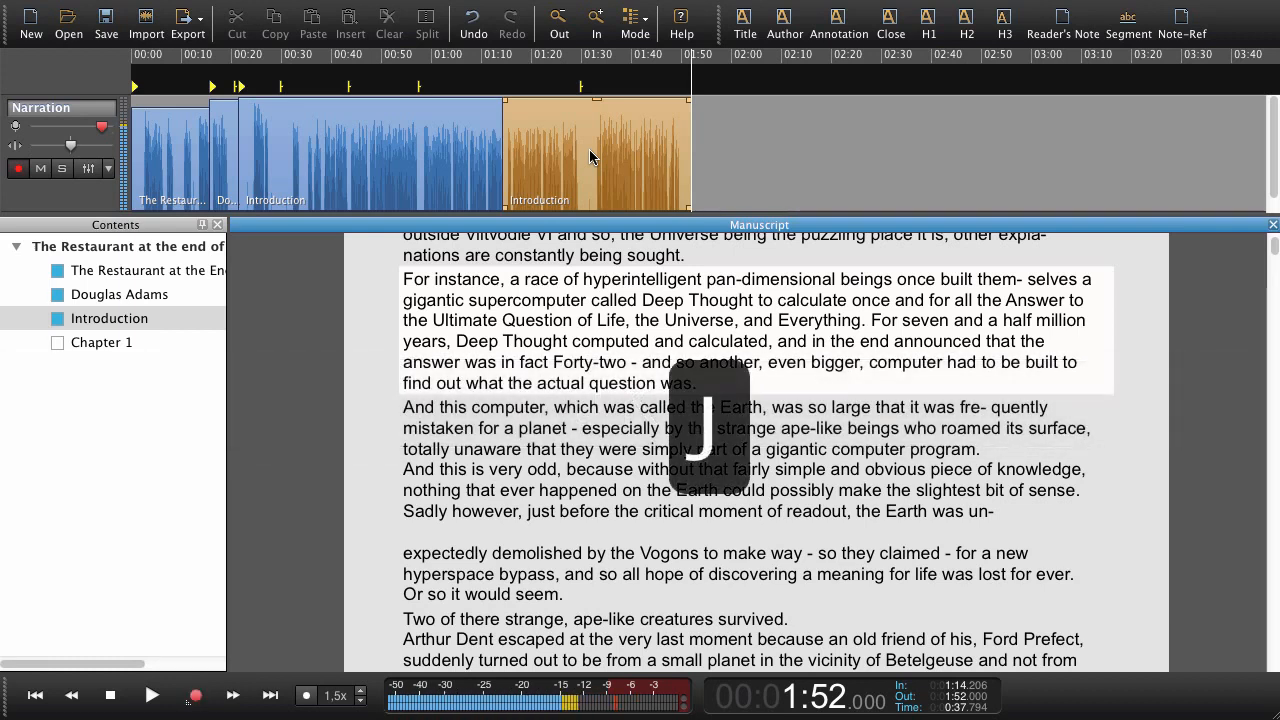
Scrub back through the last Introduction clip and cue recording at about 1:50.8.
key("j")
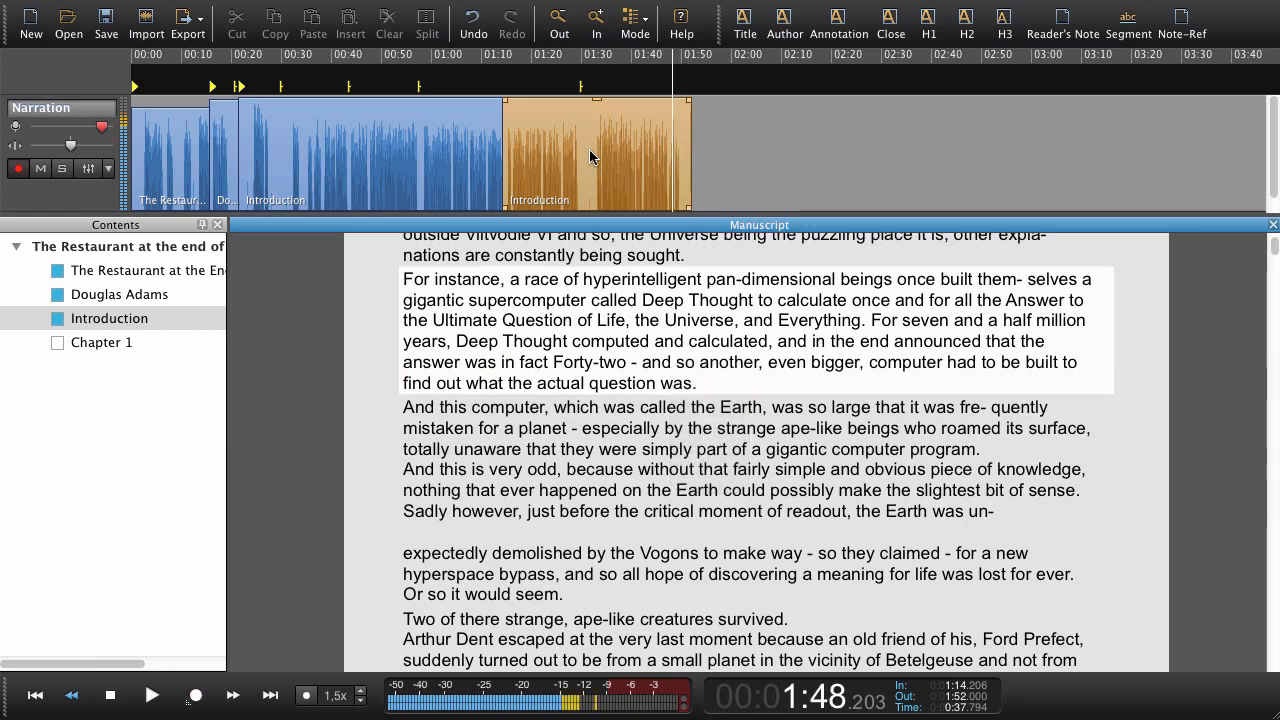
key("l")
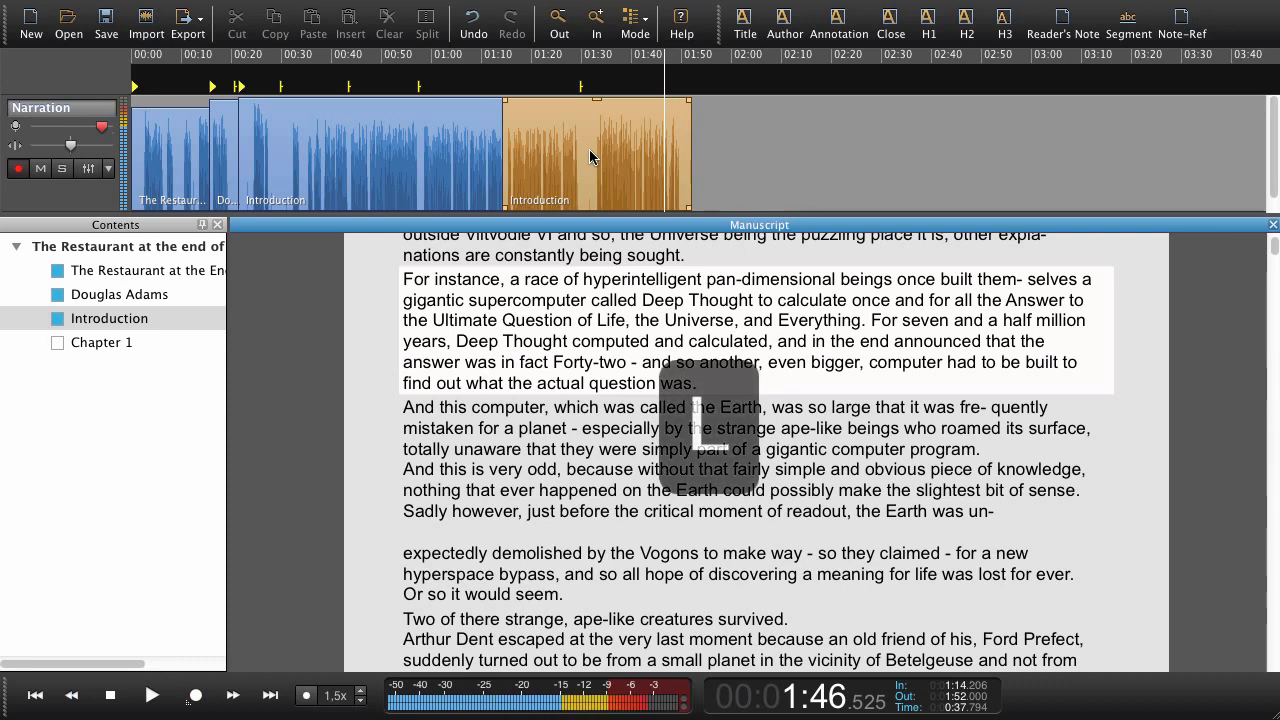
key("l")
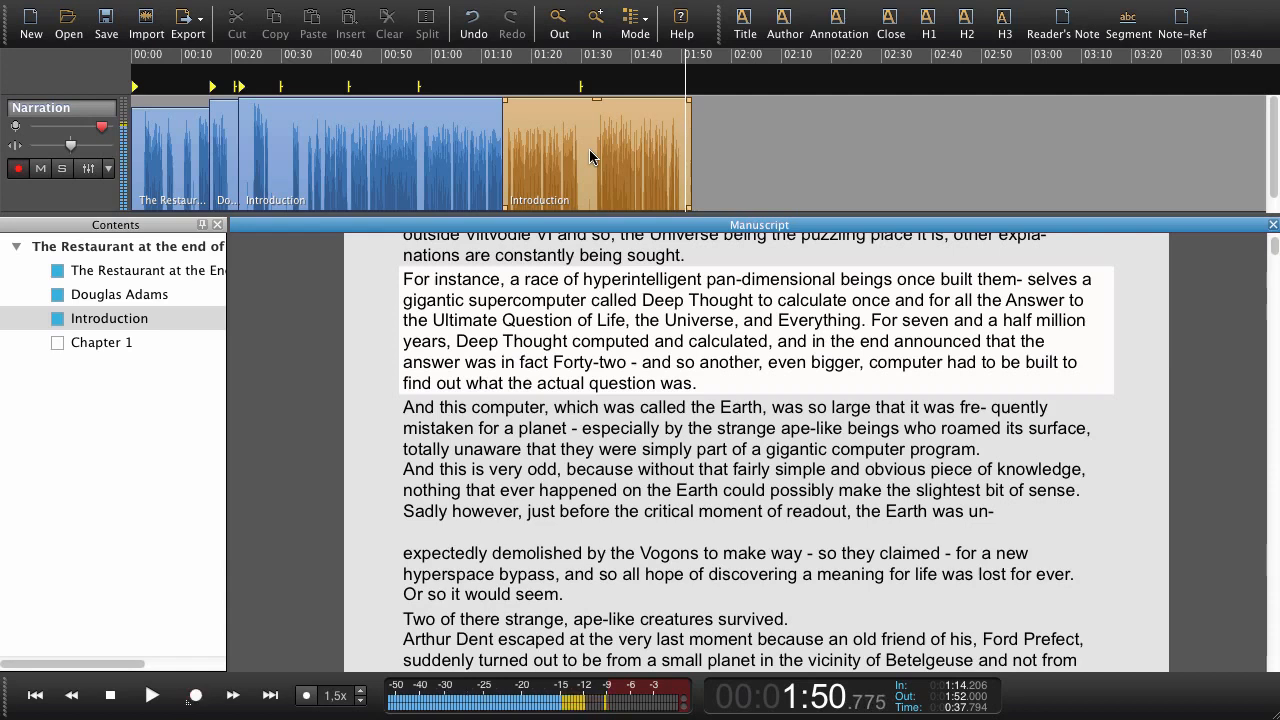
key("r")
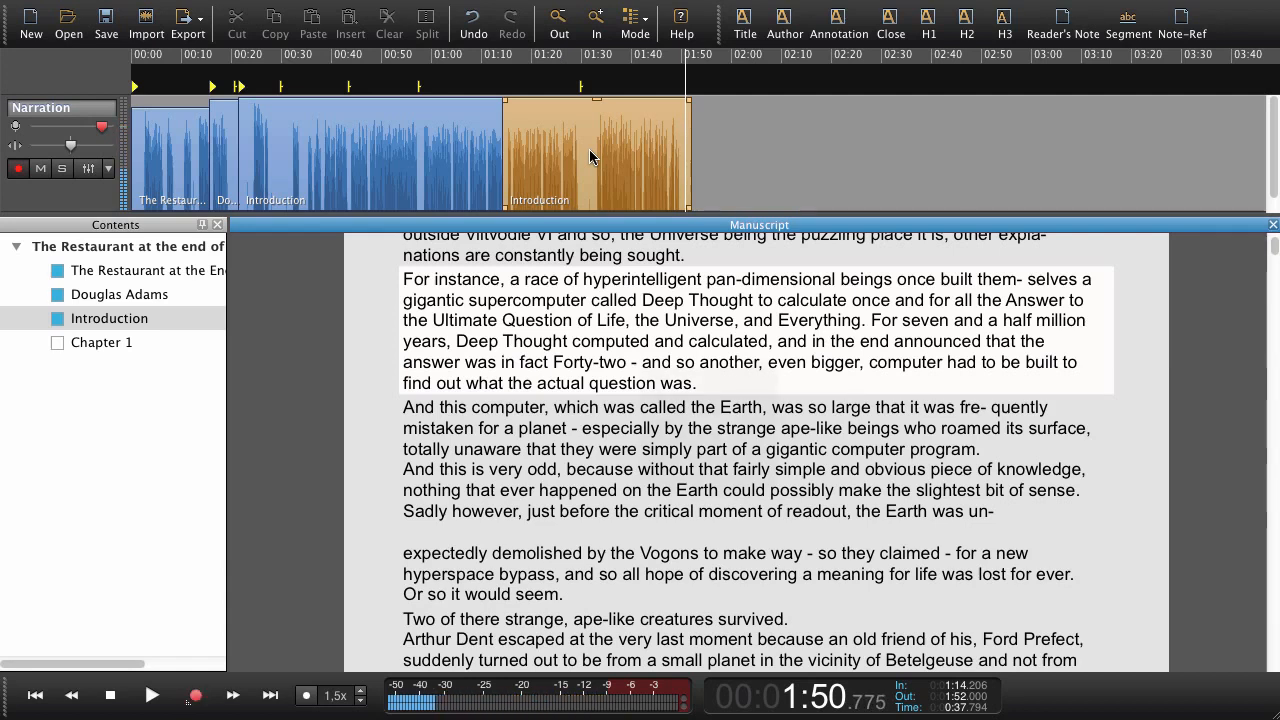
Resume recording in the "For instance" paragraph, continue into the "And this computer" paragraph and stop the recording.
key("Right")
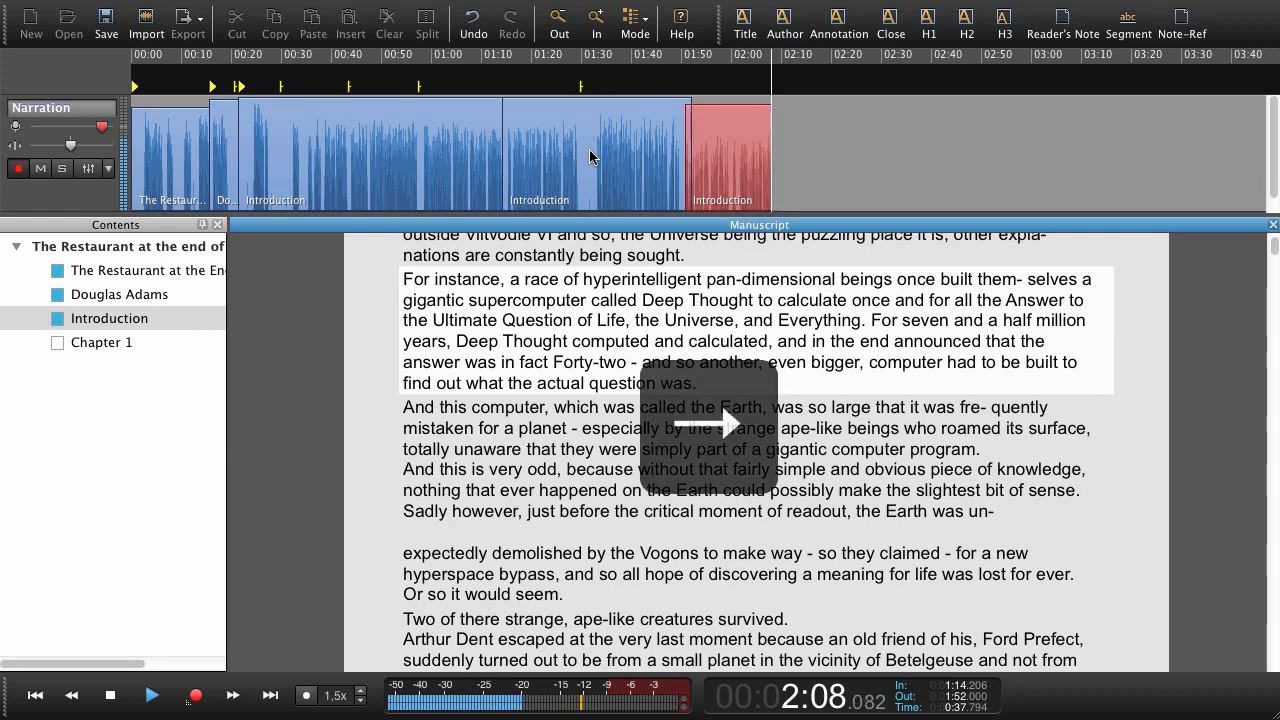
key("Right")
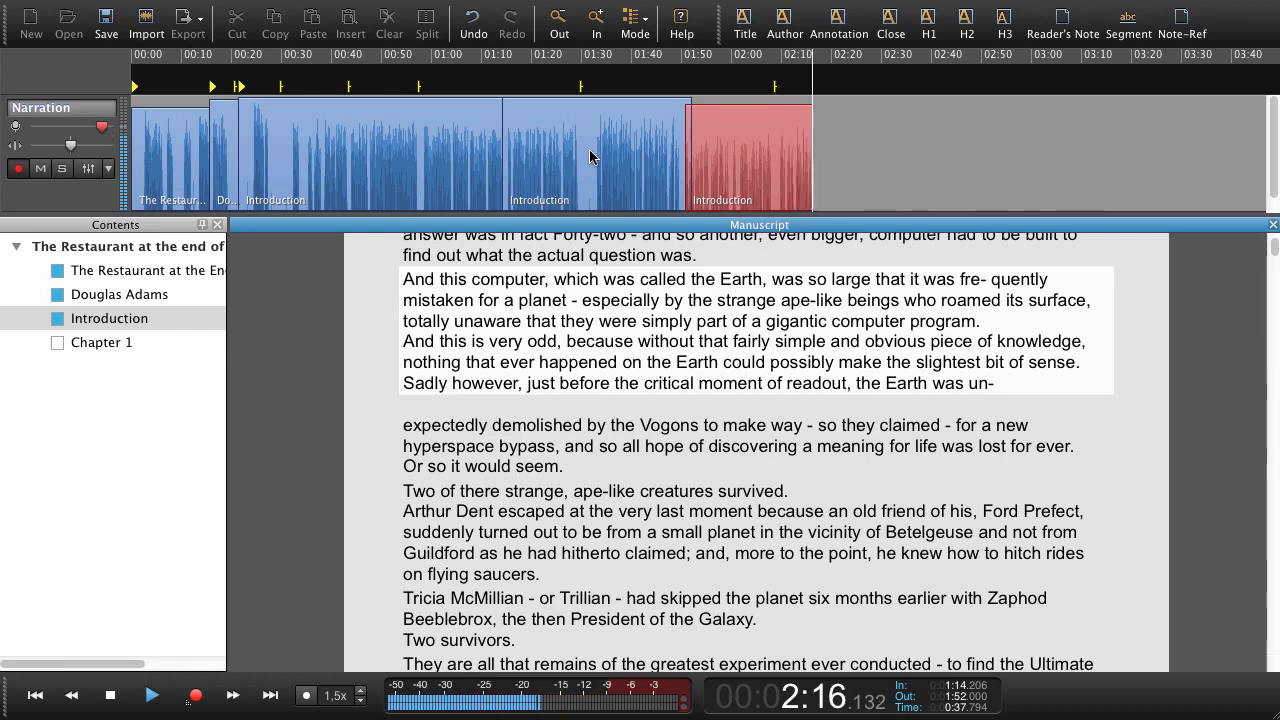
key("space")
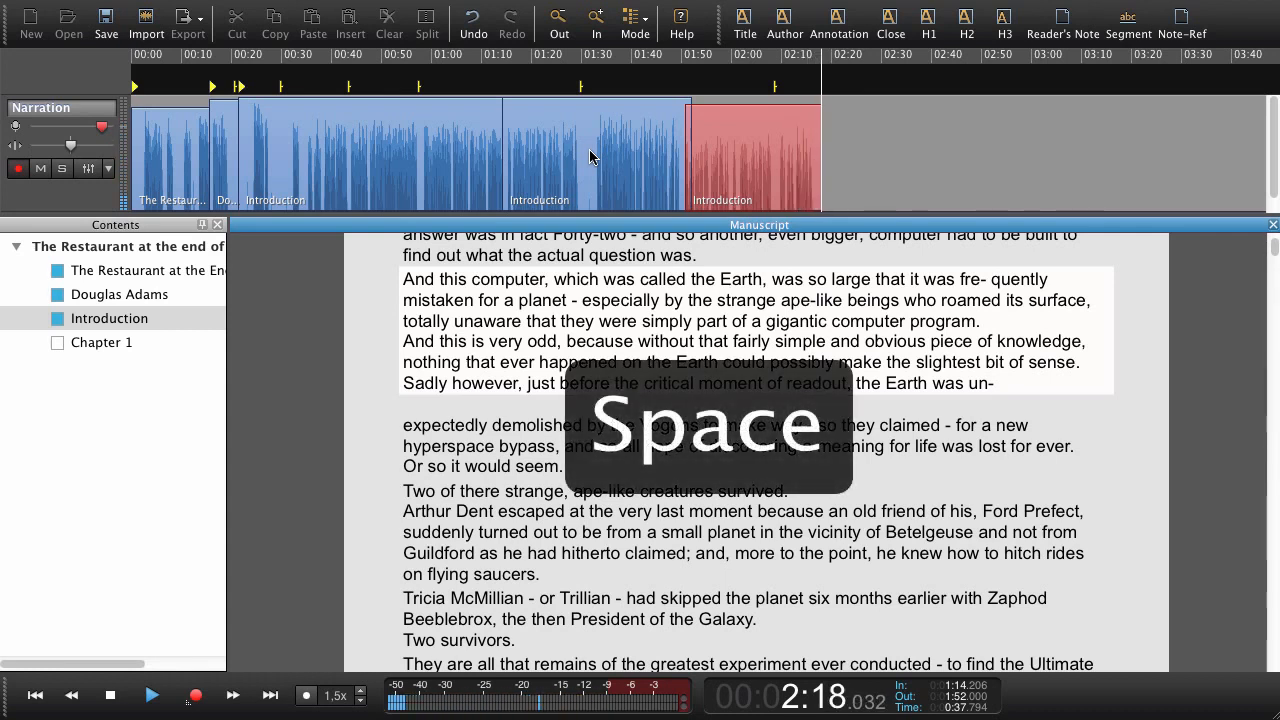